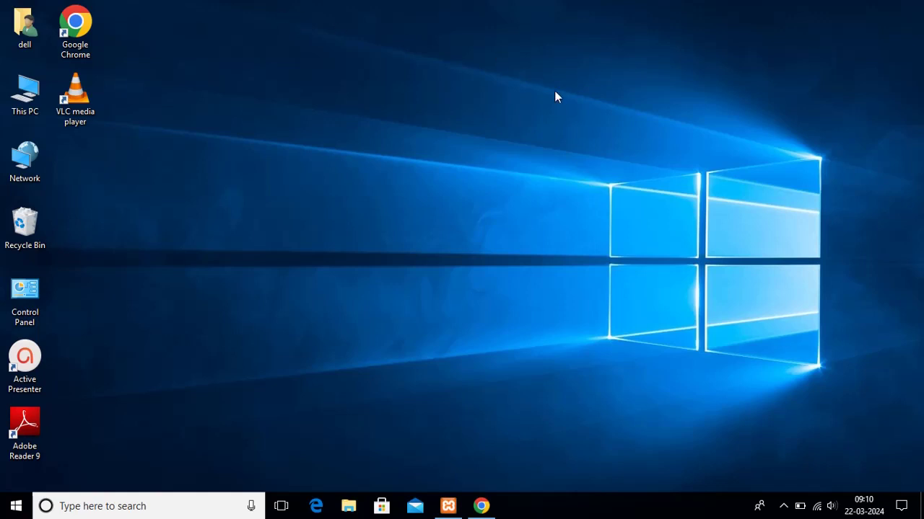
left_click_drag(352, 1, 578, 3)
right_click(482, 83)
left_click(507, 123)
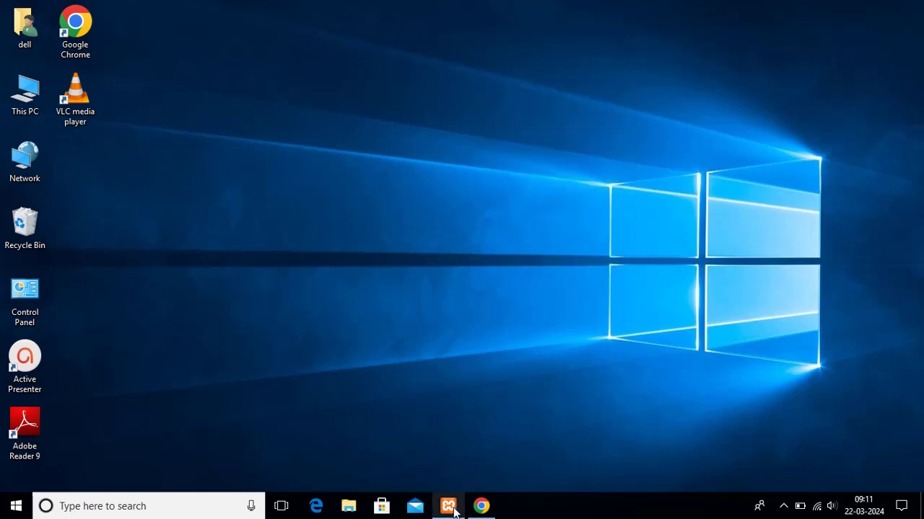
Check the status of the Apache and MySQL modules in the XAMPP Control Panel, then minimize it
left_click(448, 506)
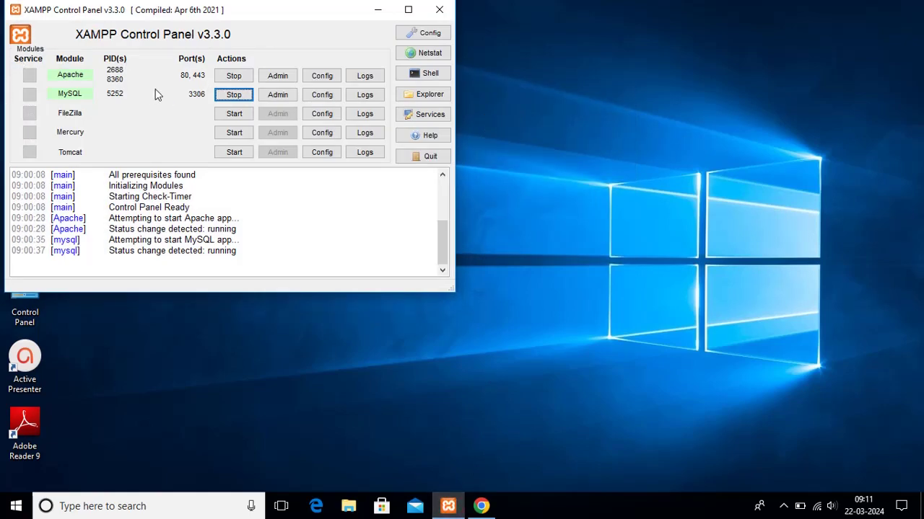
left_click(376, 9)
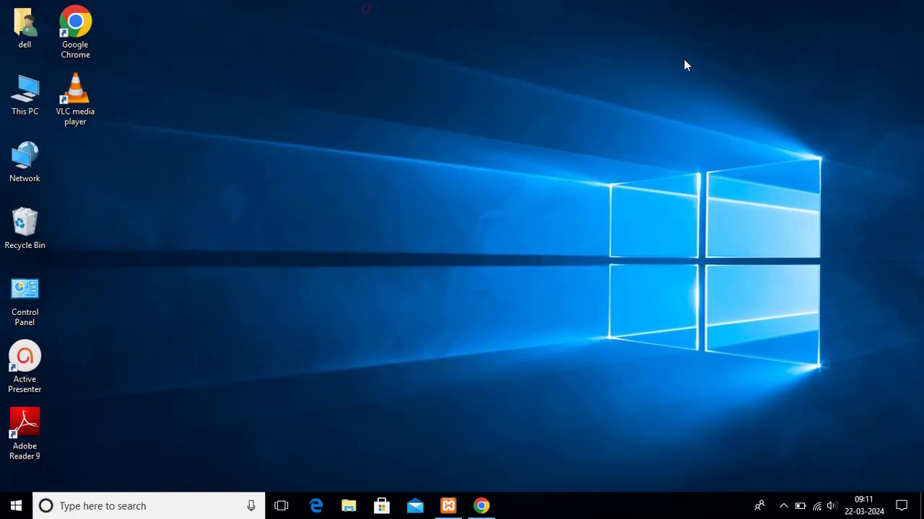
Switch to the WordPress dashboard in Chrome and update the Astra theme from the installed themes
left_click(481, 506)
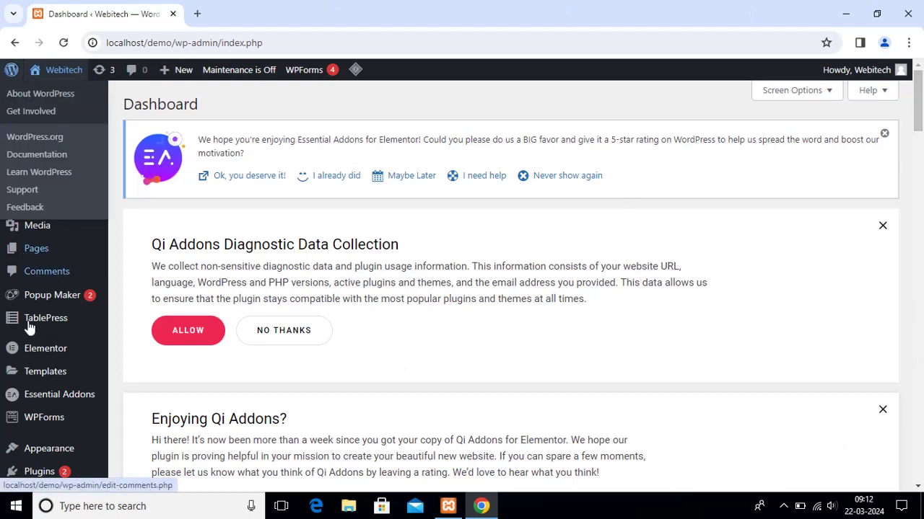
scroll(36, 404, "down", 2)
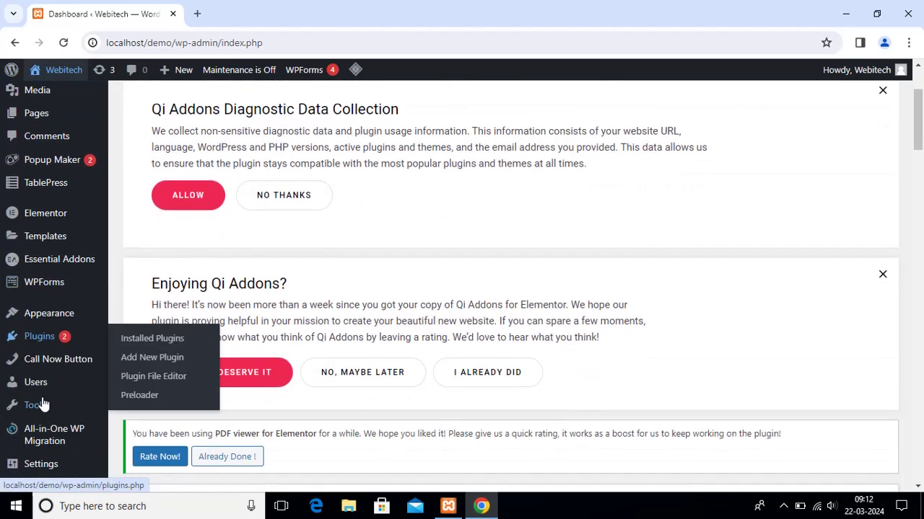
left_click(50, 315)
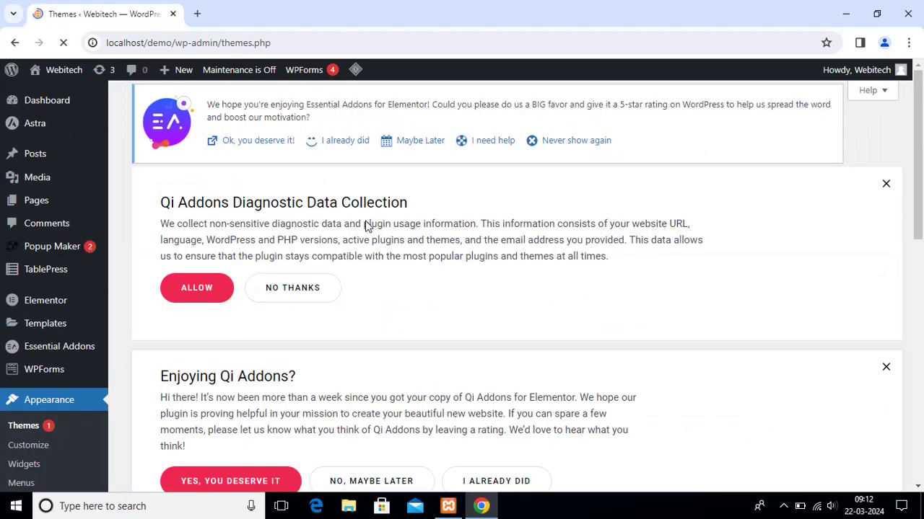
scroll(289, 267, "down", 5)
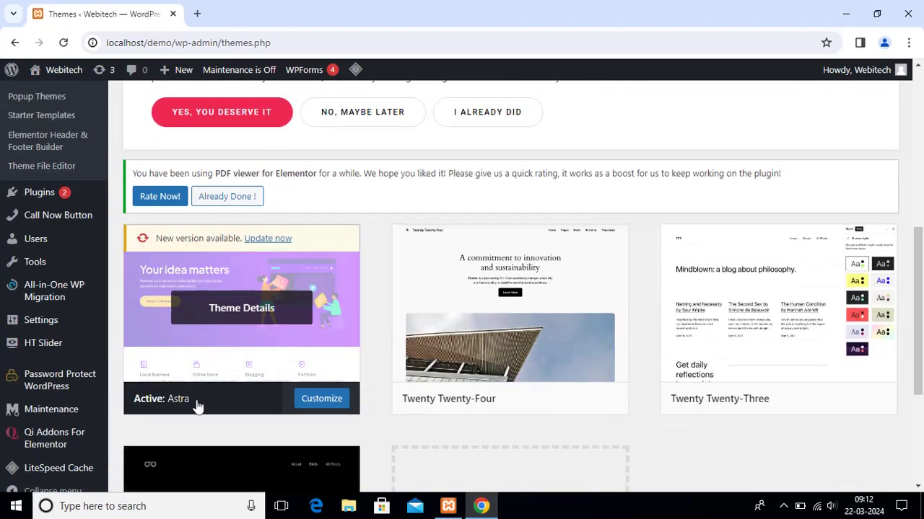
left_click(273, 241)
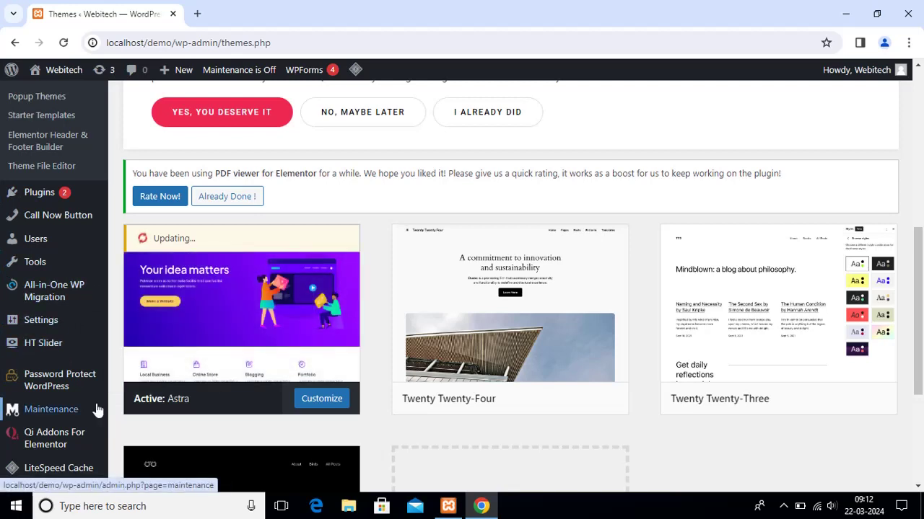
Look through the installed themes and check the Astra theme's update status
mouse_move(163, 330)
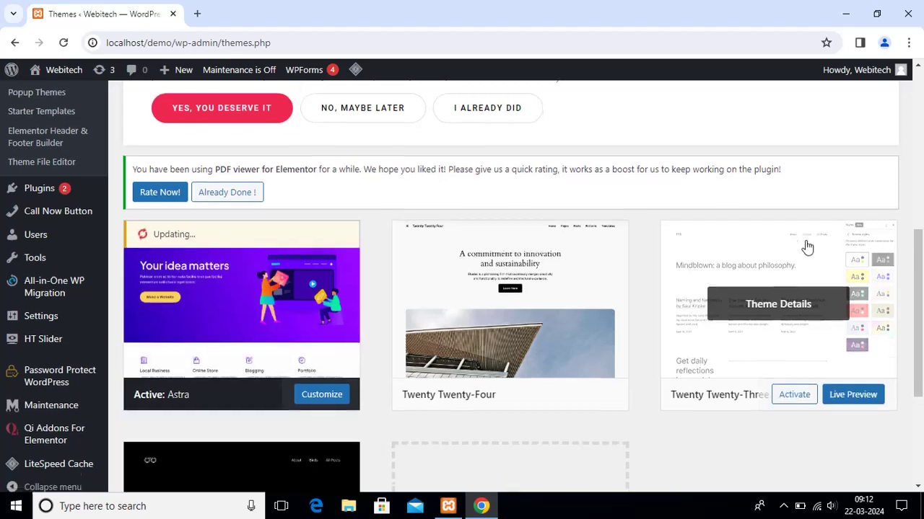
scroll(803, 247, "down", 3)
scroll(557, 341, "up", 2)
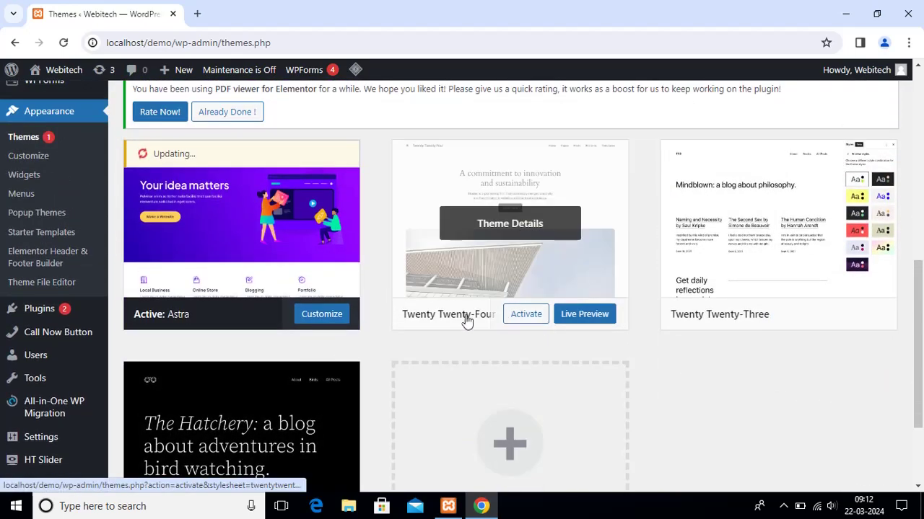
mouse_move(450, 315)
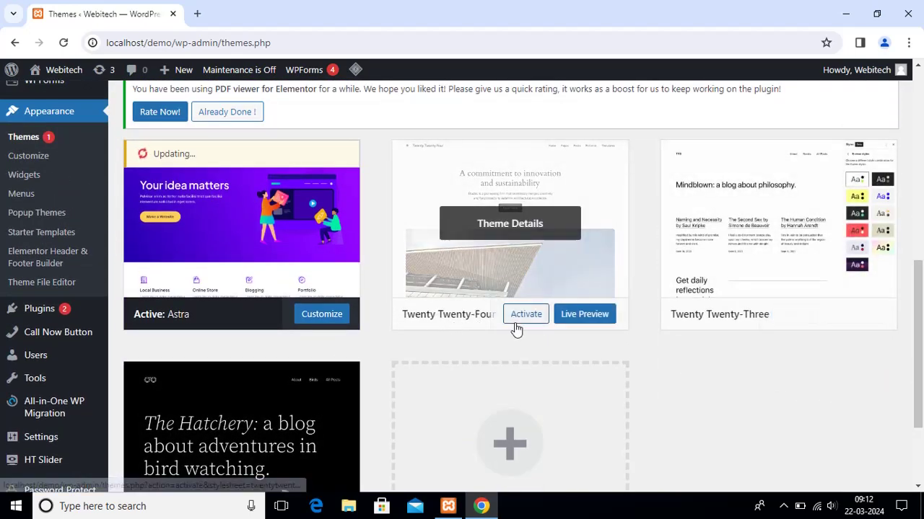
mouse_move(715, 335)
scroll(763, 320, "down", 2)
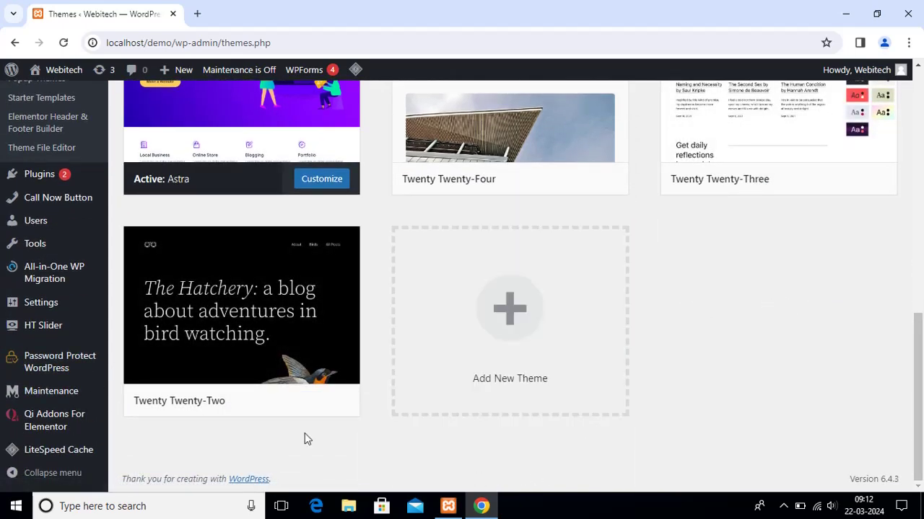
scroll(315, 270, "up", 3)
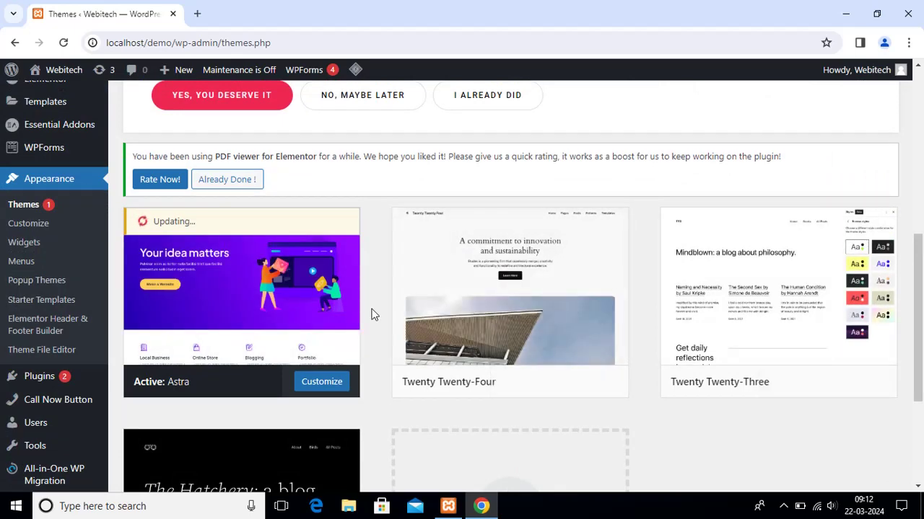
scroll(410, 301, "down", 3)
scroll(414, 299, "up", 1)
scroll(436, 286, "up", 1)
mouse_move(725, 270)
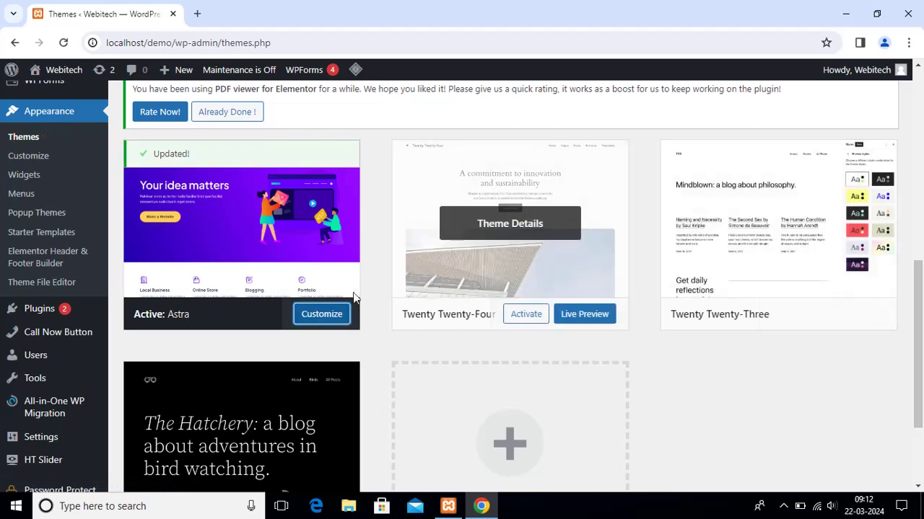
mouse_move(195, 238)
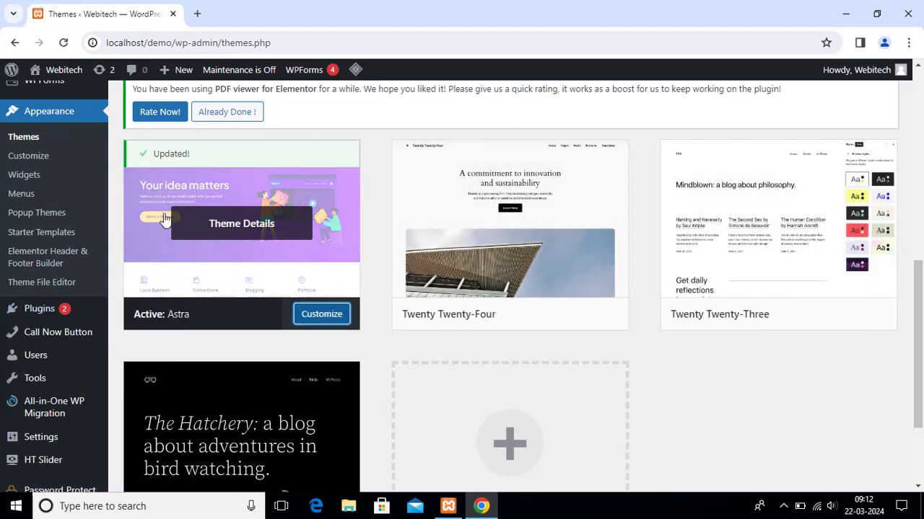
Open the installed plugins and update Akismet Anti-spam and Call Now Button to their new versions
scroll(245, 216, "down", 2)
left_click(30, 179)
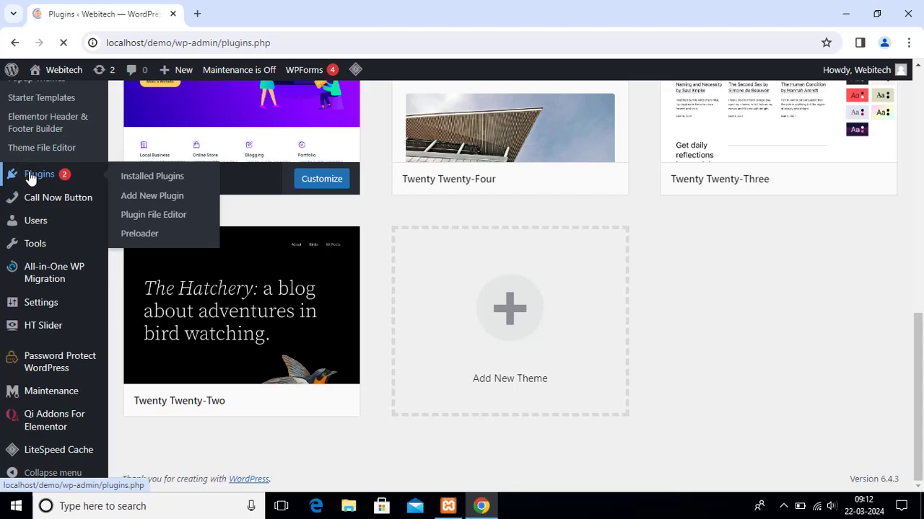
scroll(292, 268, "down", 4)
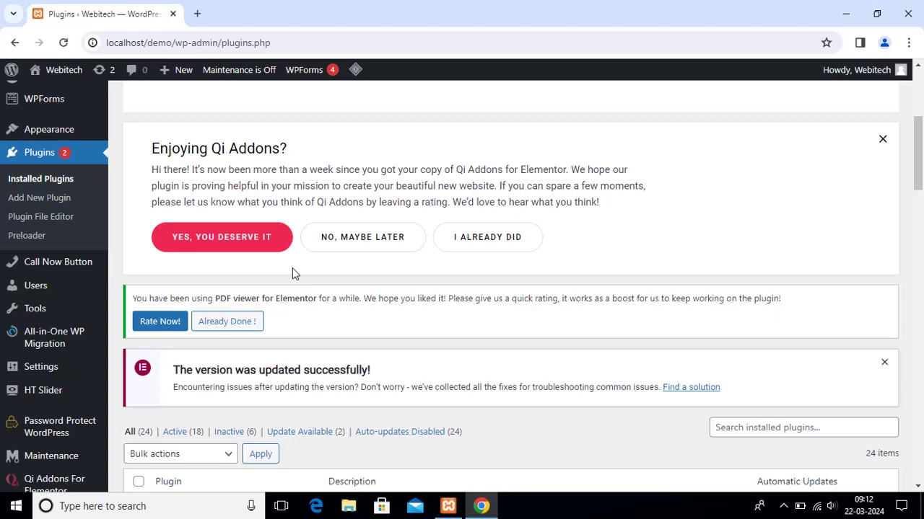
scroll(292, 274, "down", 5)
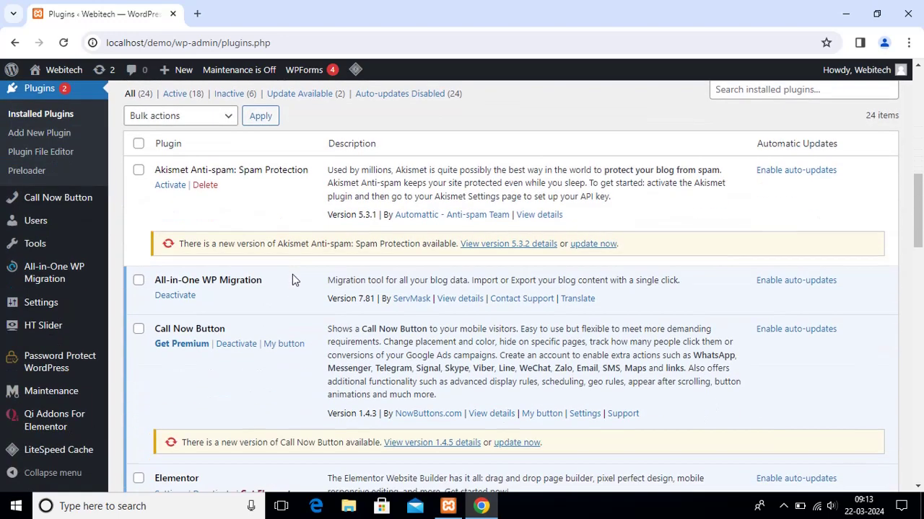
scroll(177, 205, "down", 1)
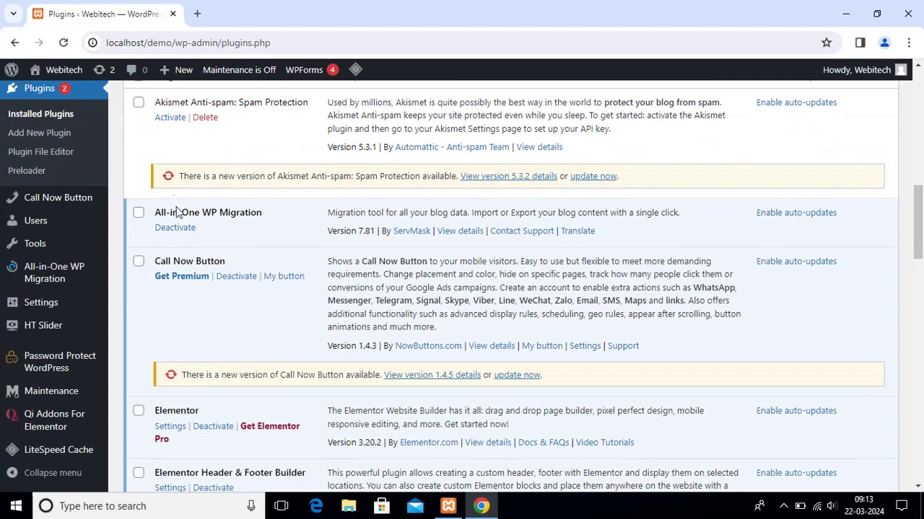
scroll(180, 293, "down", 3)
scroll(511, 301, "up", 2)
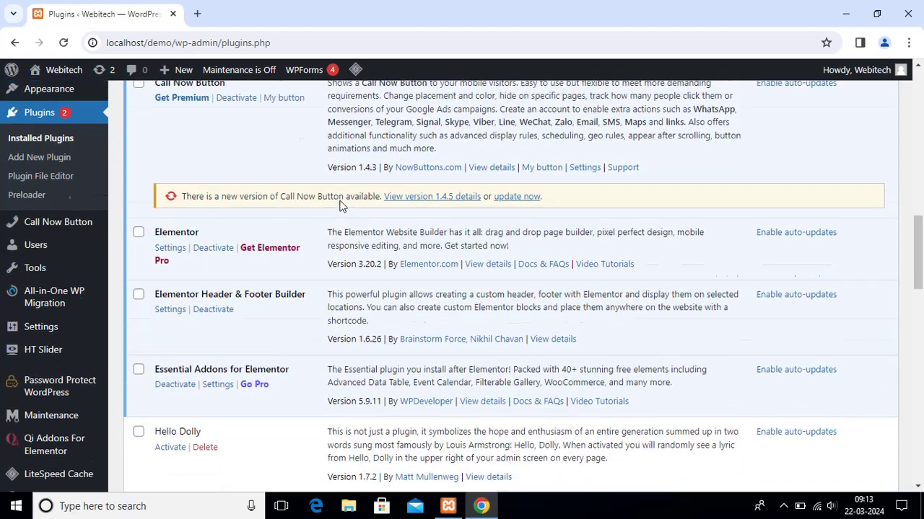
left_click(532, 309)
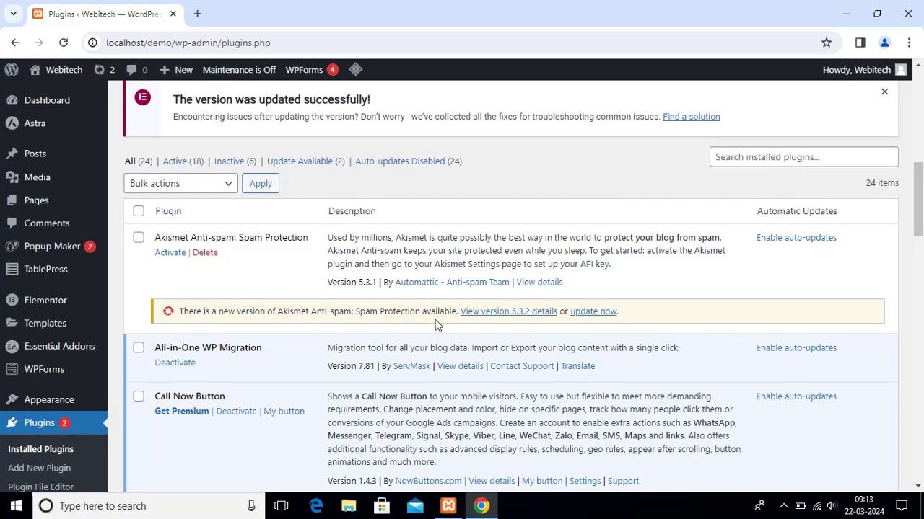
left_click(588, 312)
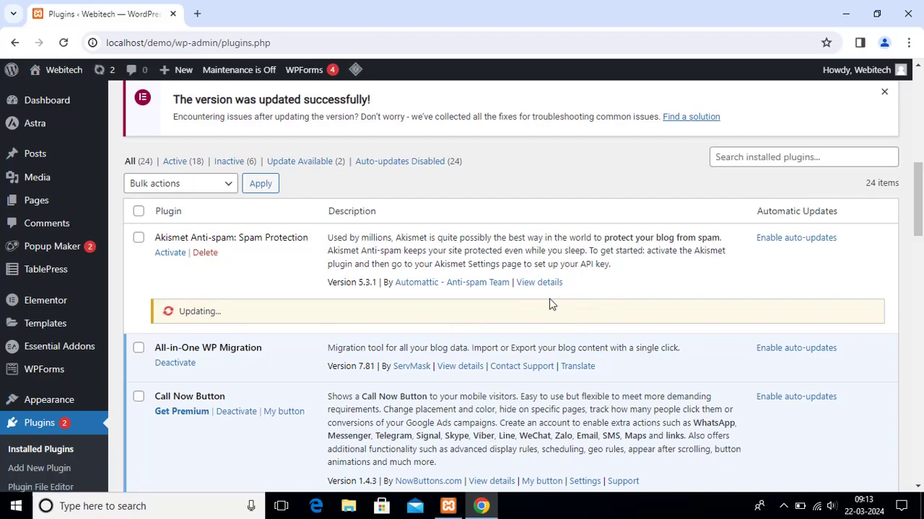
Review the whole list of installed plugins and check the update status of Akismet Anti-spam and Call Now Button
scroll(448, 289, "down", 15)
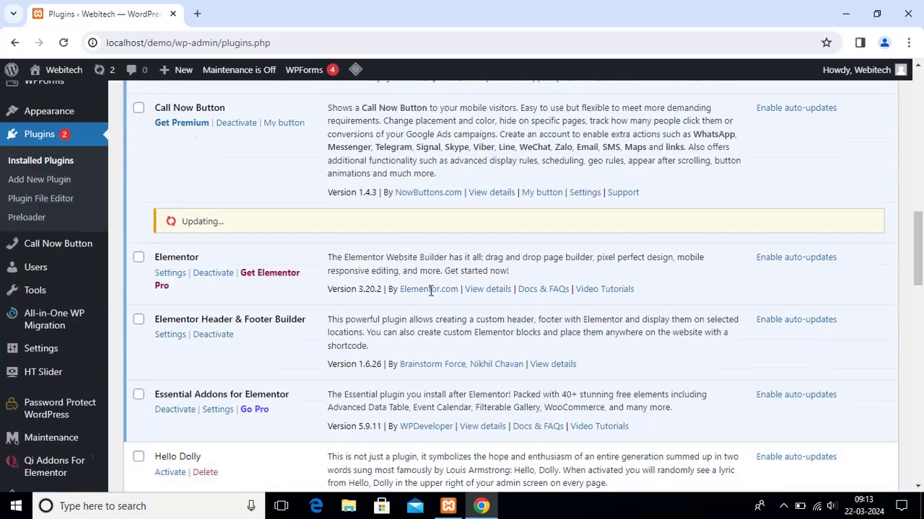
scroll(429, 291, "down", 7)
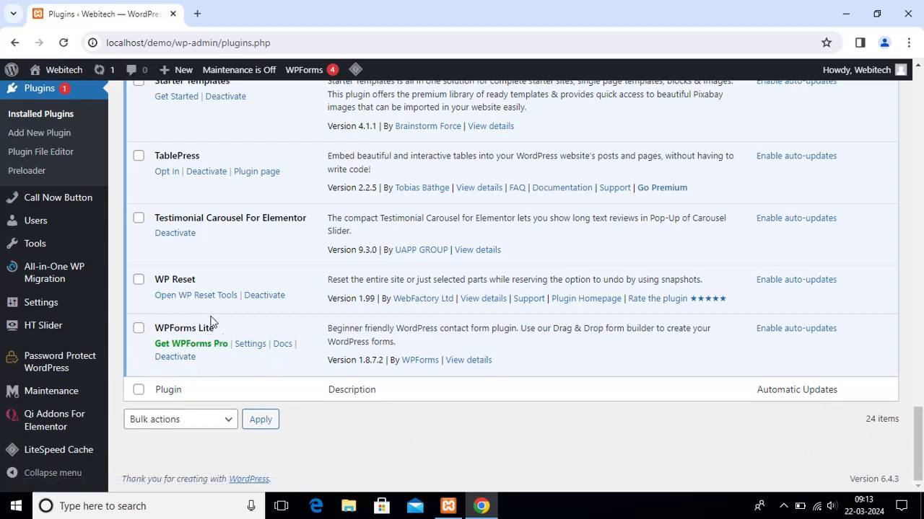
scroll(261, 218, "up", 1)
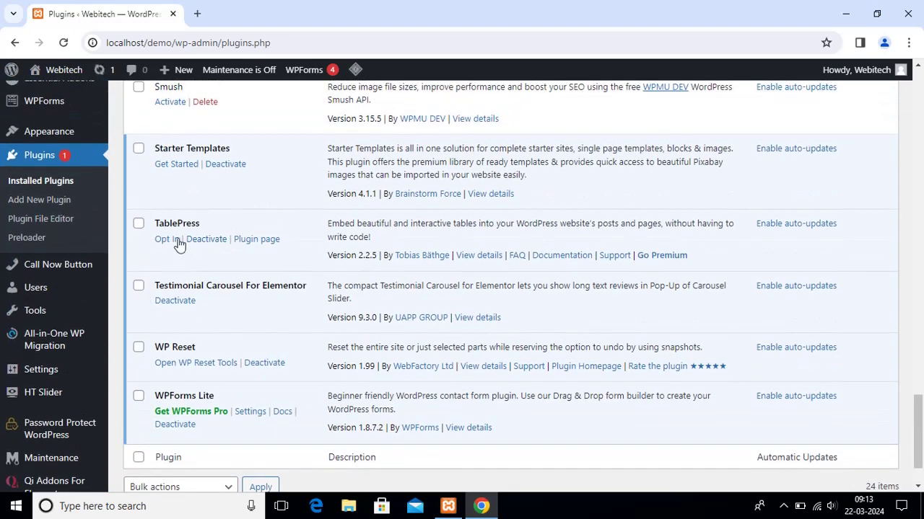
scroll(181, 239, "up", 2)
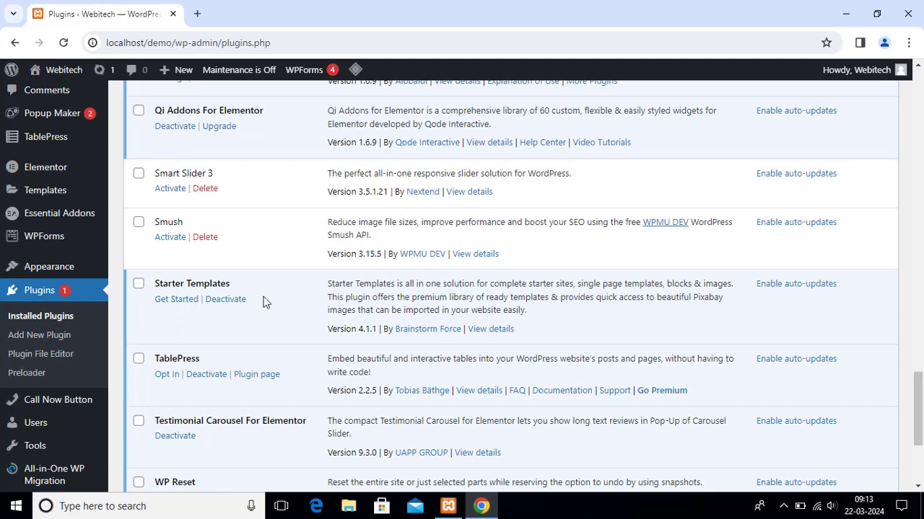
scroll(260, 293, "up", 2)
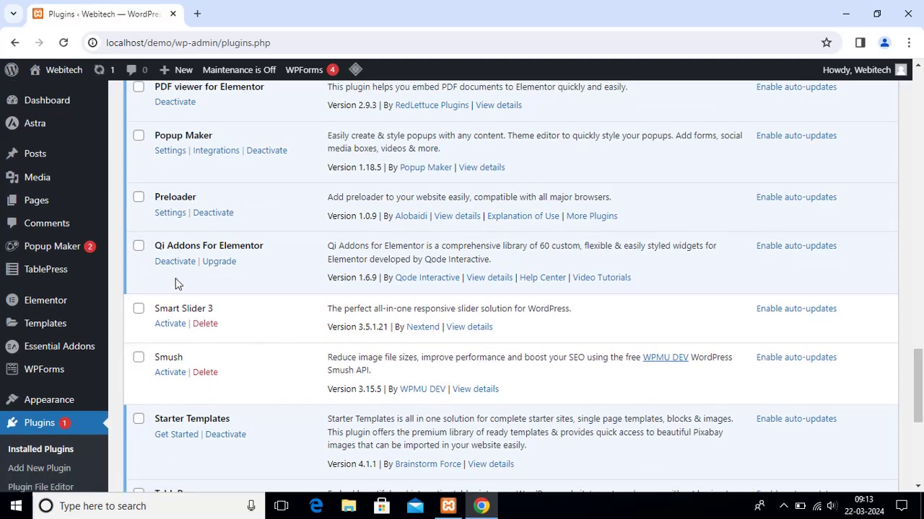
scroll(321, 291, "up", 15)
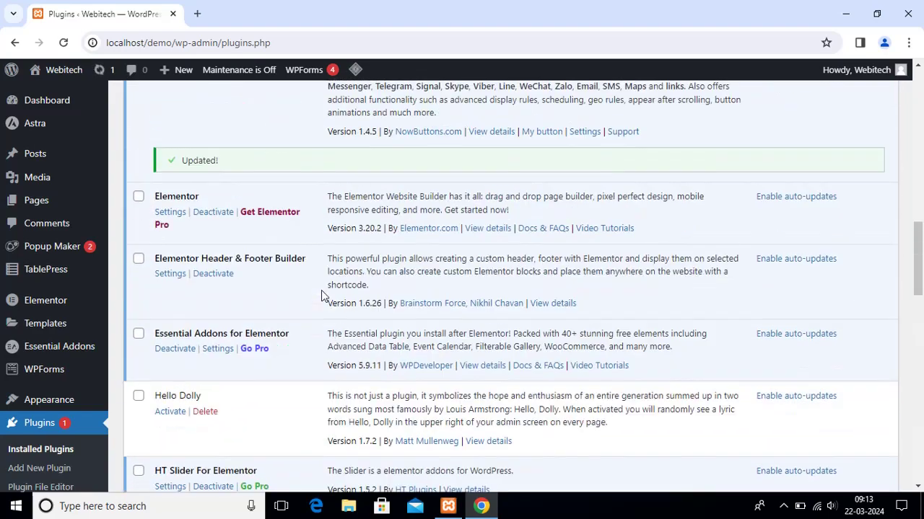
scroll(321, 296, "up", 2)
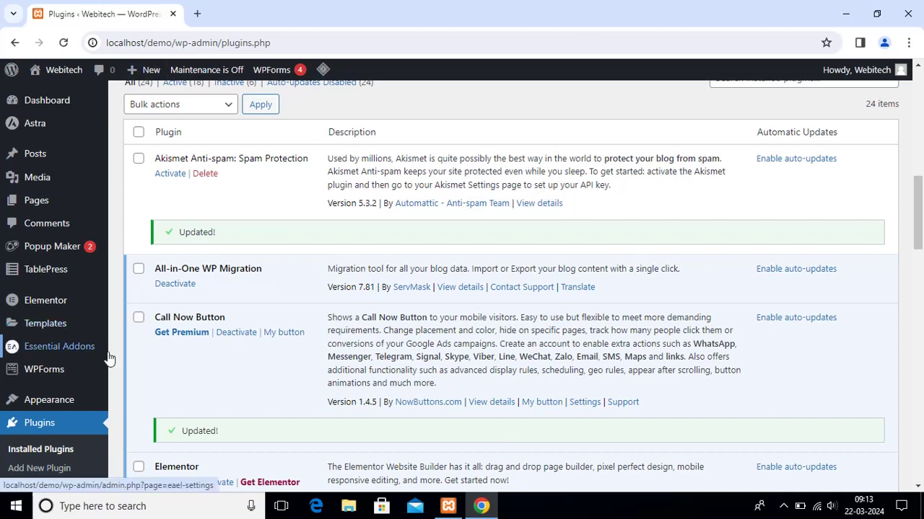
scroll(24, 344, "up", 2)
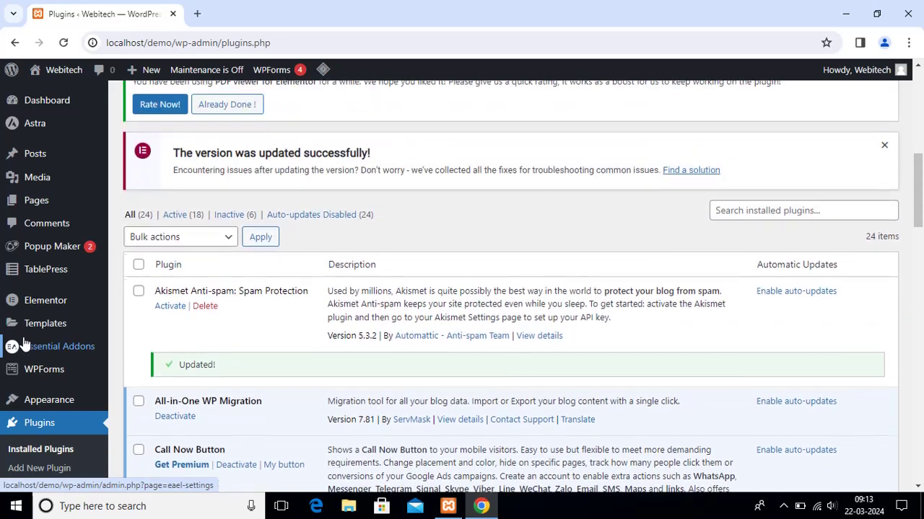
Open the list of all pages and view the published "demo" page in a new browser tab
mouse_move(3, 218)
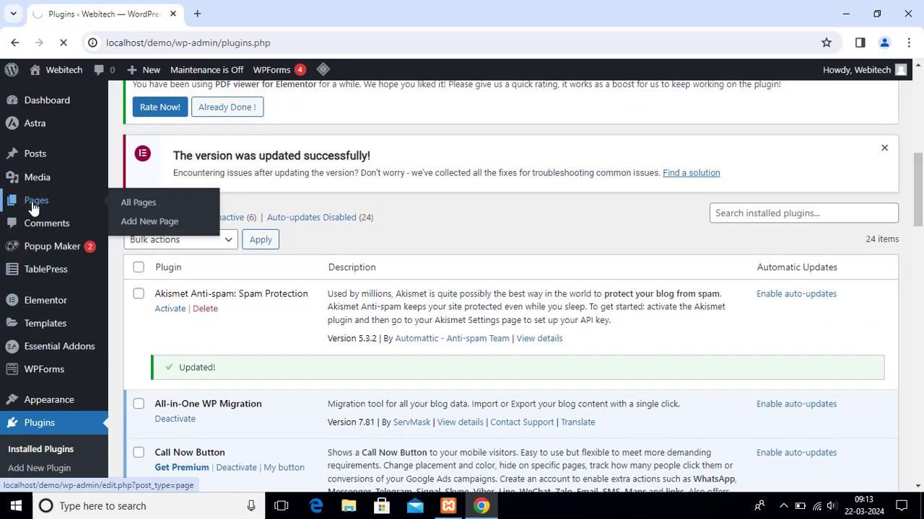
scroll(298, 299, "down", 12)
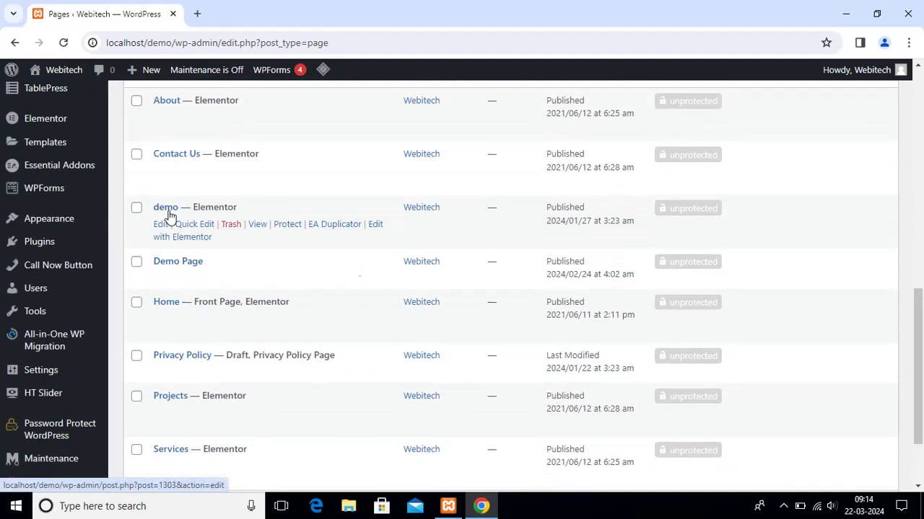
middle_click(258, 225)
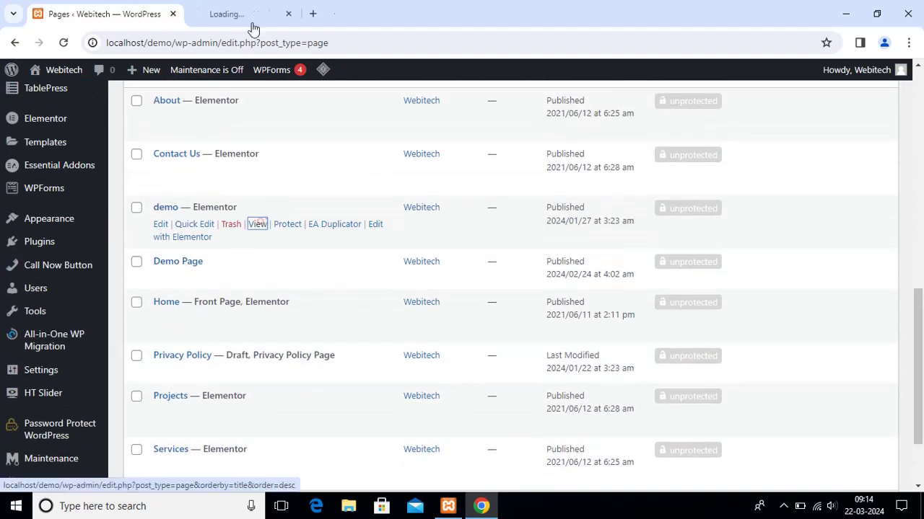
left_click(238, 7)
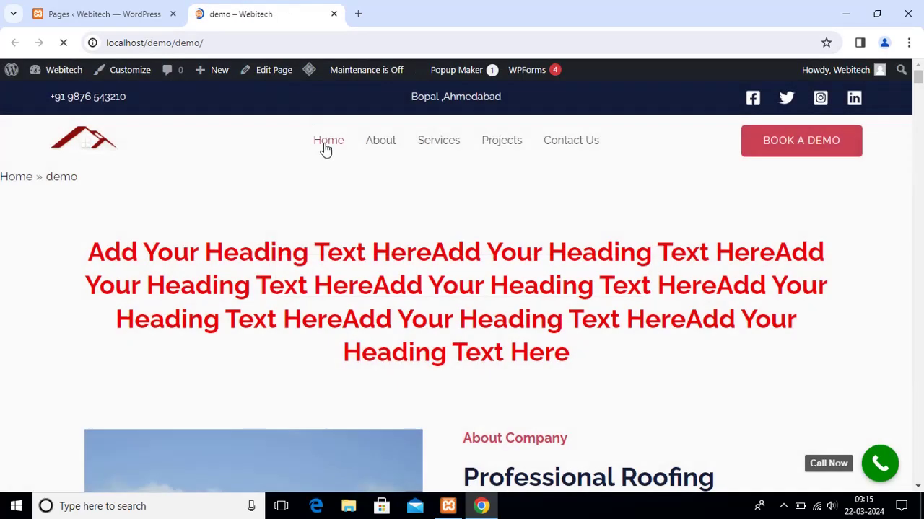
scroll(334, 441, "down", 4)
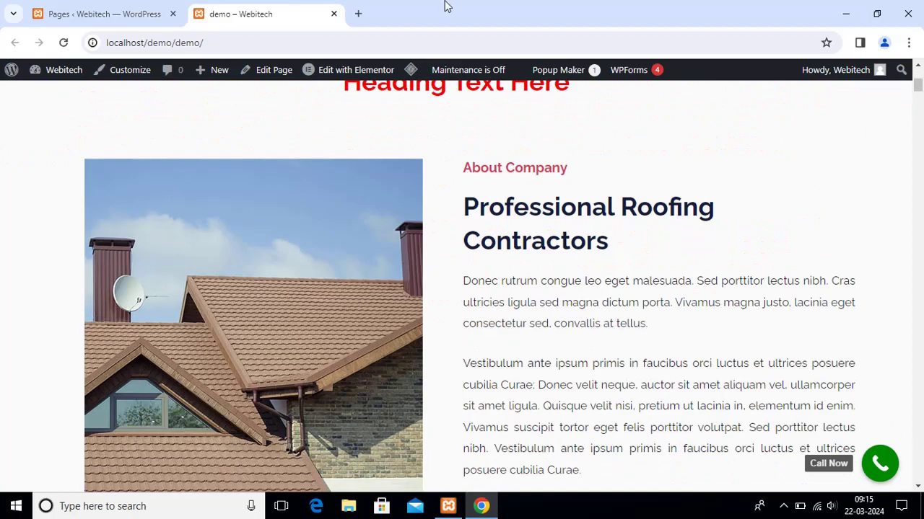
Open the "demo" page for editing with Elementor in a new browser tab
scroll(565, 181, "up", 2)
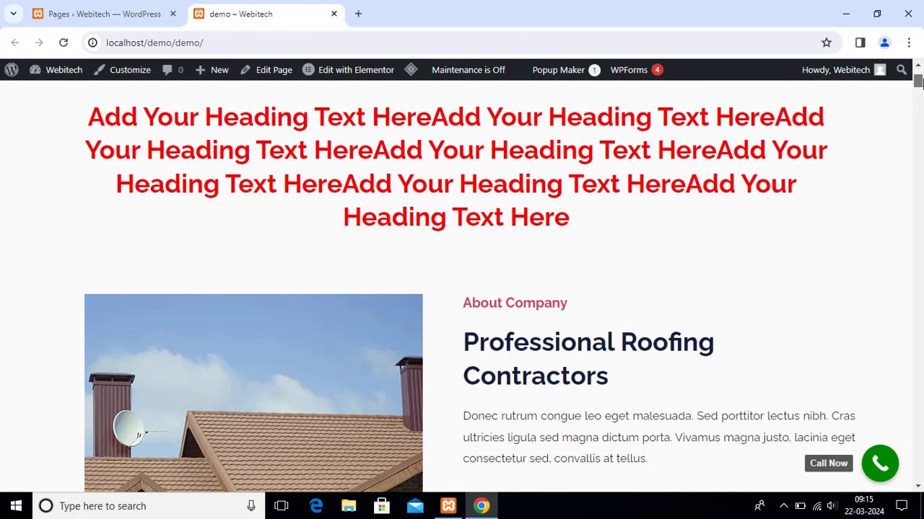
left_click_drag(918, 82, 867, 63)
mouse_move(346, 78)
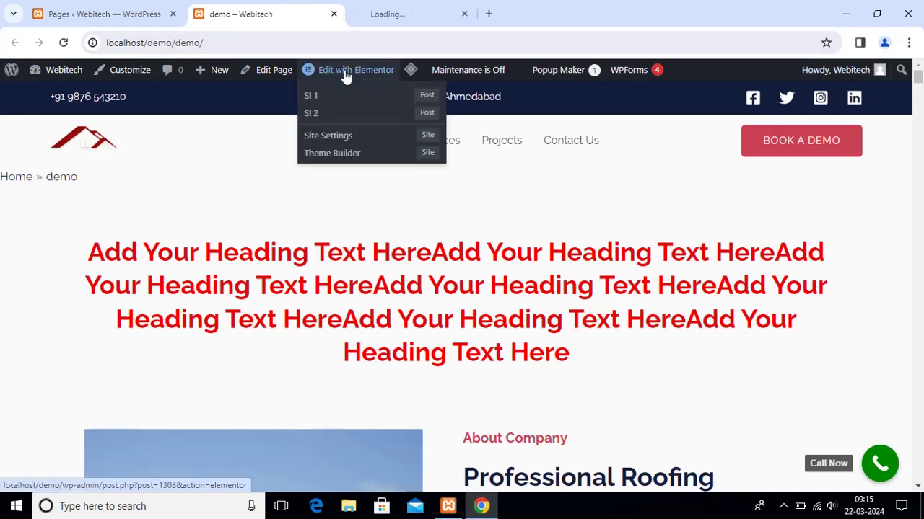
left_click(386, 9)
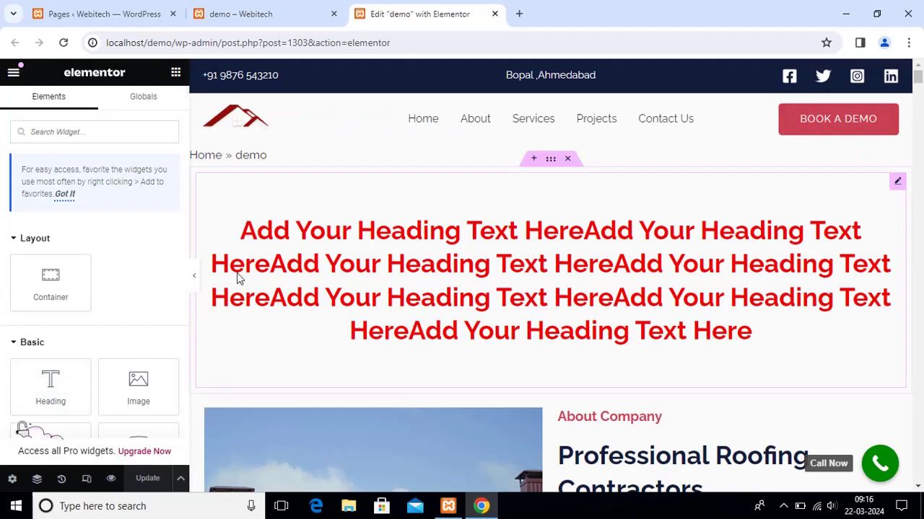
Search the widgets for "button" and add the basic Button widget to the empty area below the Working Hours section
left_click_drag(917, 80, 919, 483)
scroll(514, 147, "up", 8)
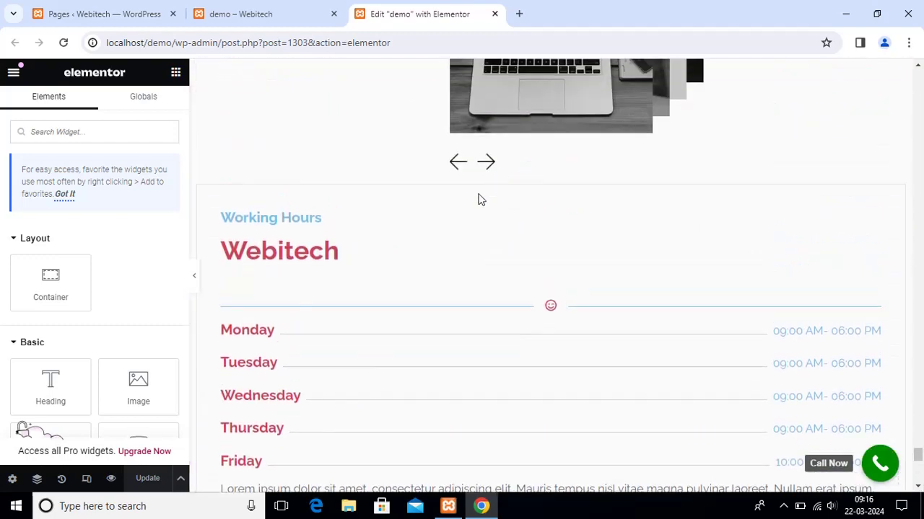
scroll(478, 198, "down", 3)
scroll(272, 169, "up", 2)
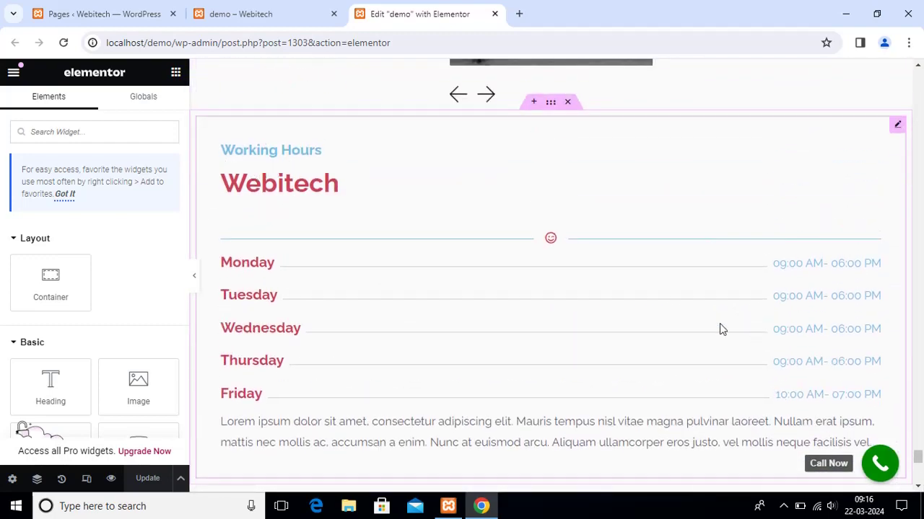
scroll(667, 307, "down", 6)
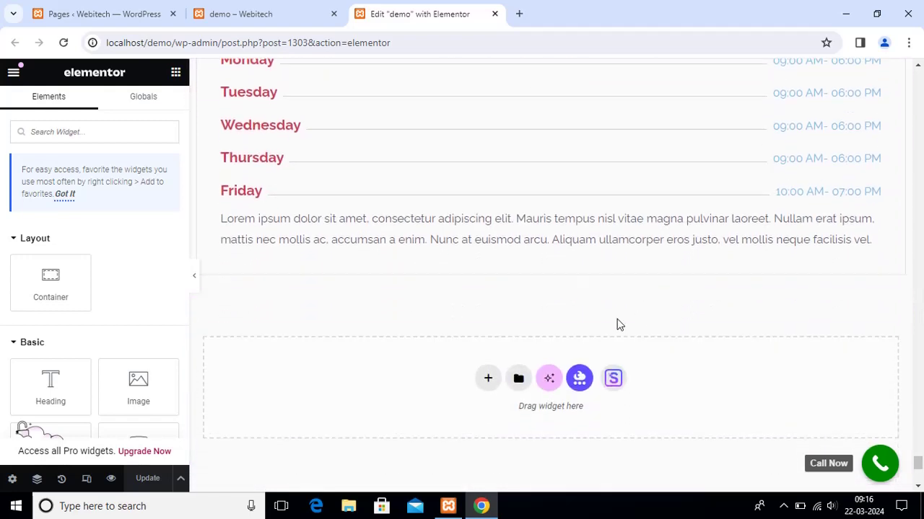
scroll(495, 277, "up", 1)
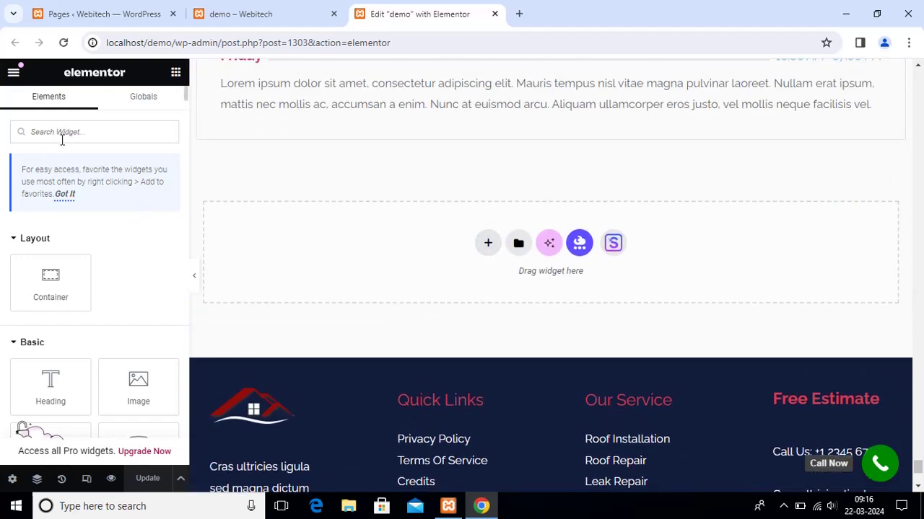
type("by")
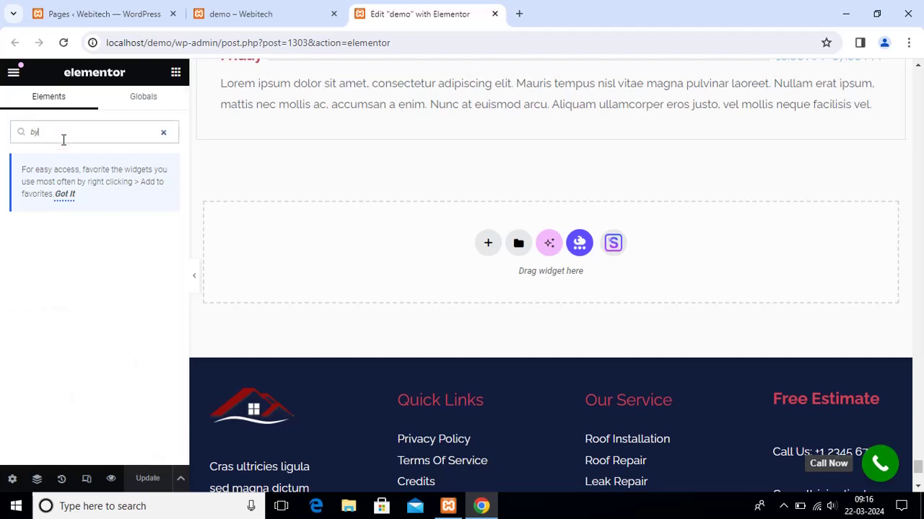
key("BackSpace")
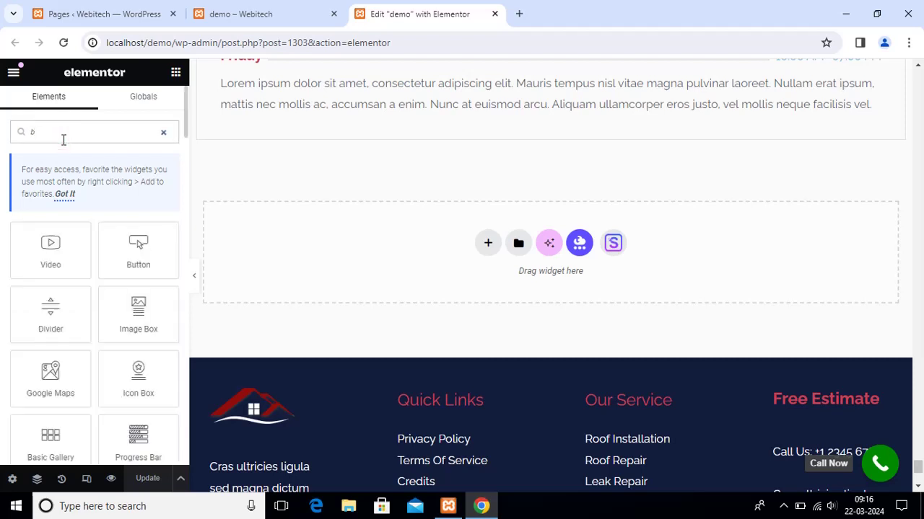
type("utton")
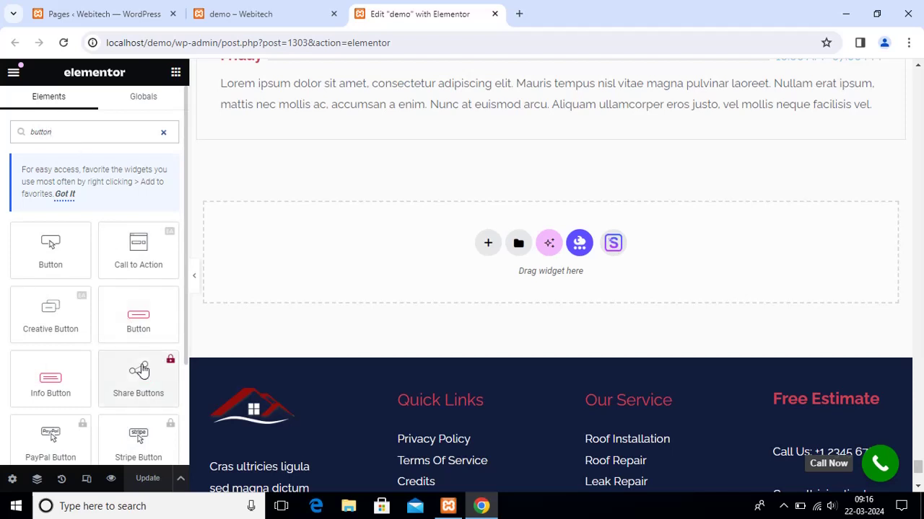
scroll(142, 377, "down", 1)
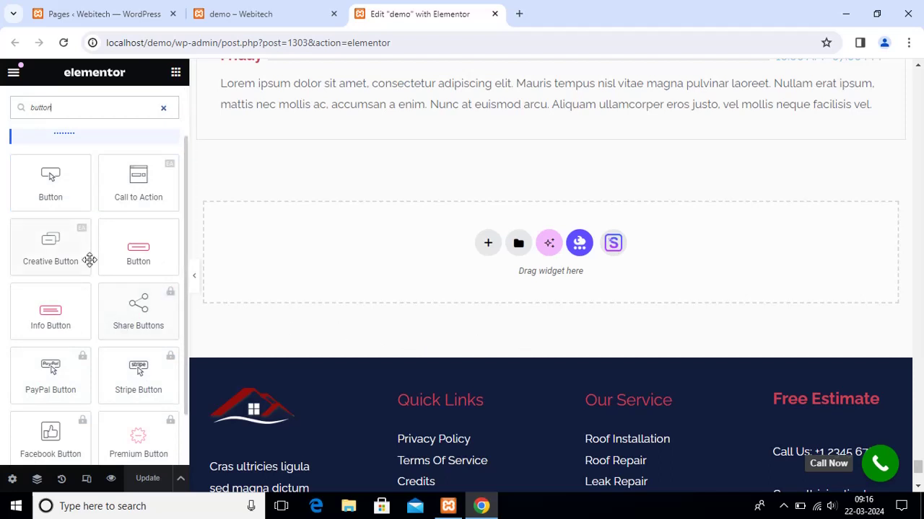
scroll(22, 193, "up", 1)
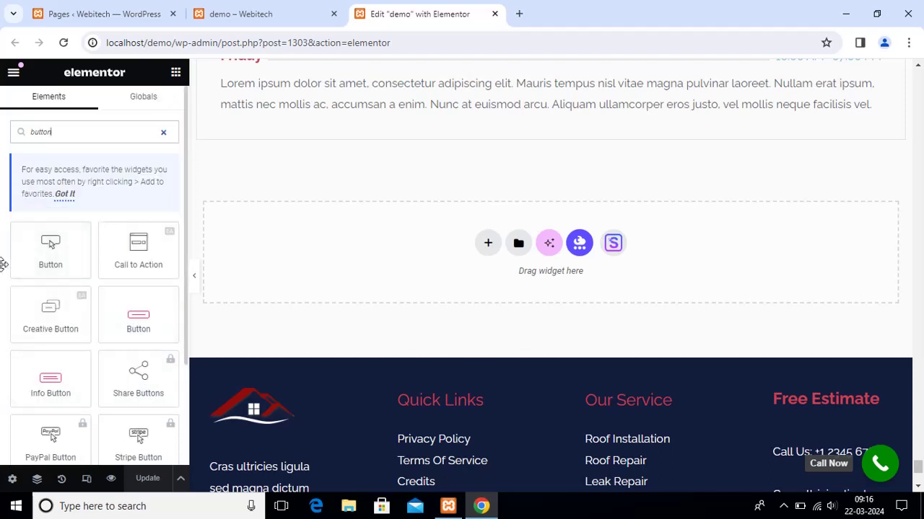
left_click_drag(32, 241, 472, 245)
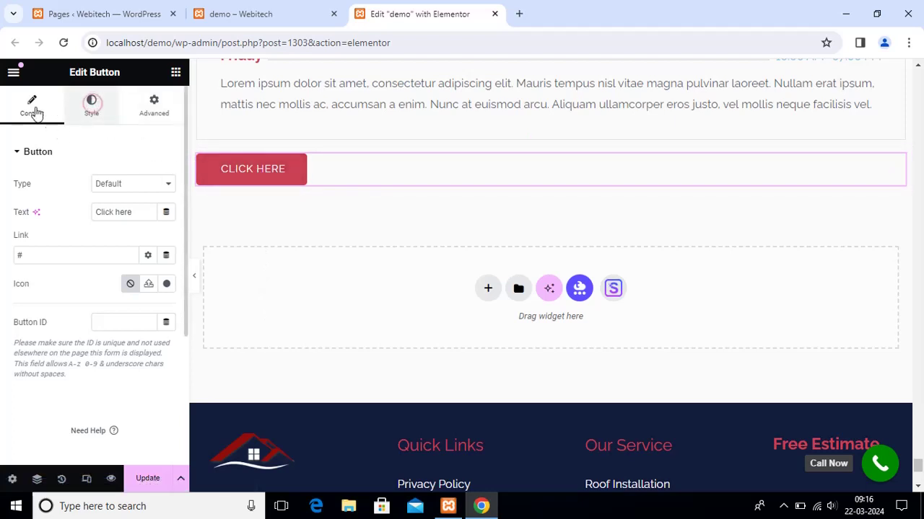
Examine the new button's normal and hover style options, and its advanced settings including Custom CSS
left_click(91, 105)
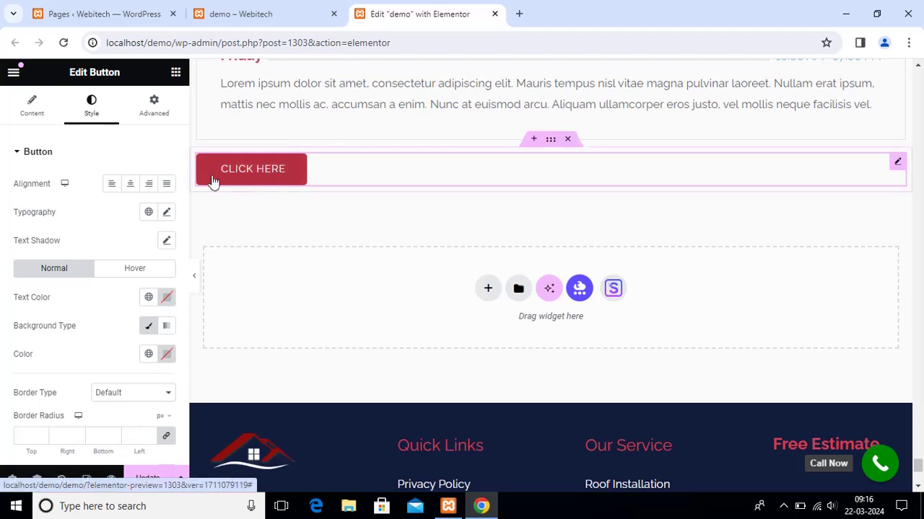
left_click(137, 272)
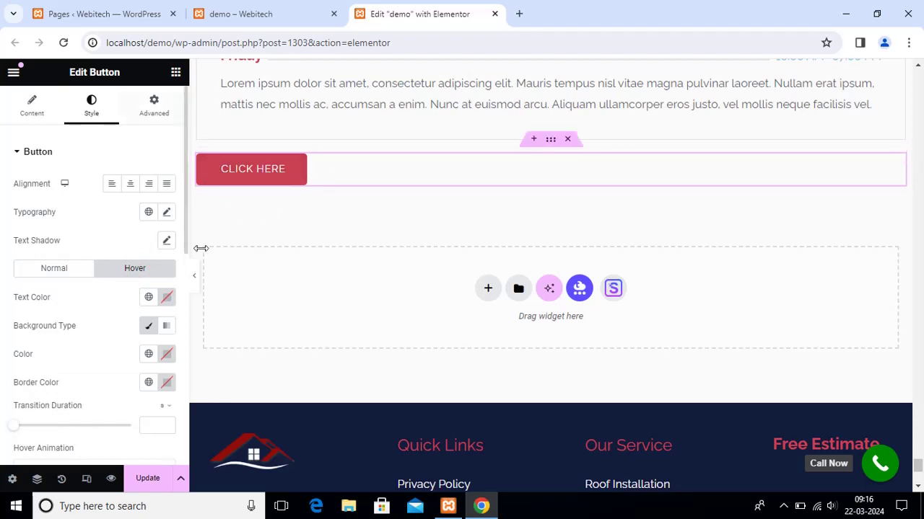
left_click(157, 108)
scroll(79, 274, "down", 3)
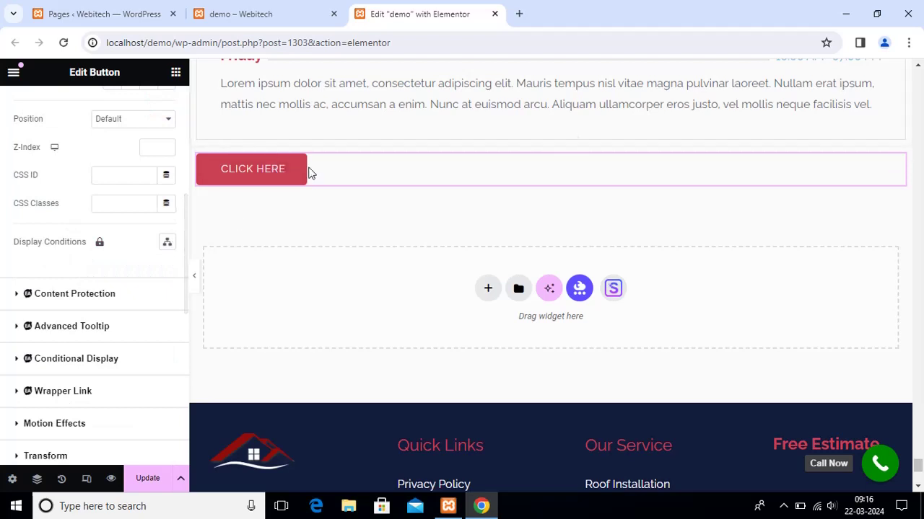
scroll(45, 306, "down", 6)
scroll(44, 303, "up", 1)
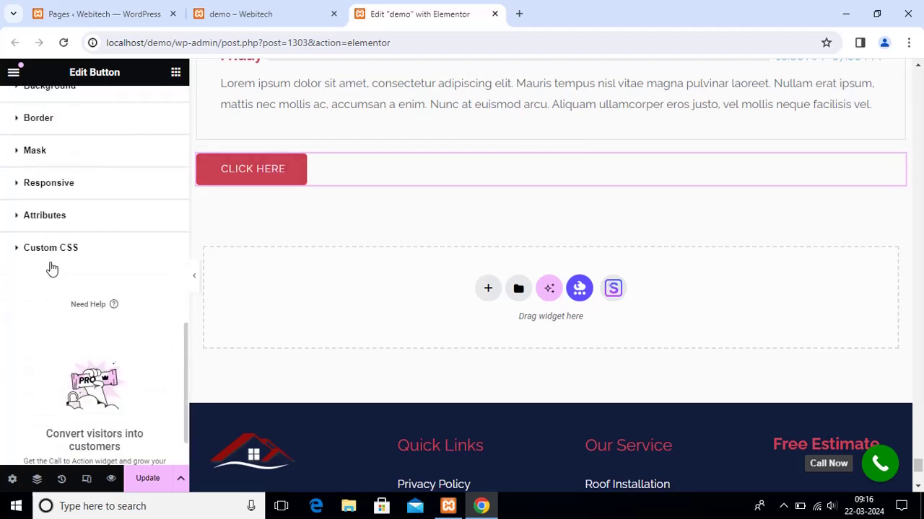
left_click(55, 248)
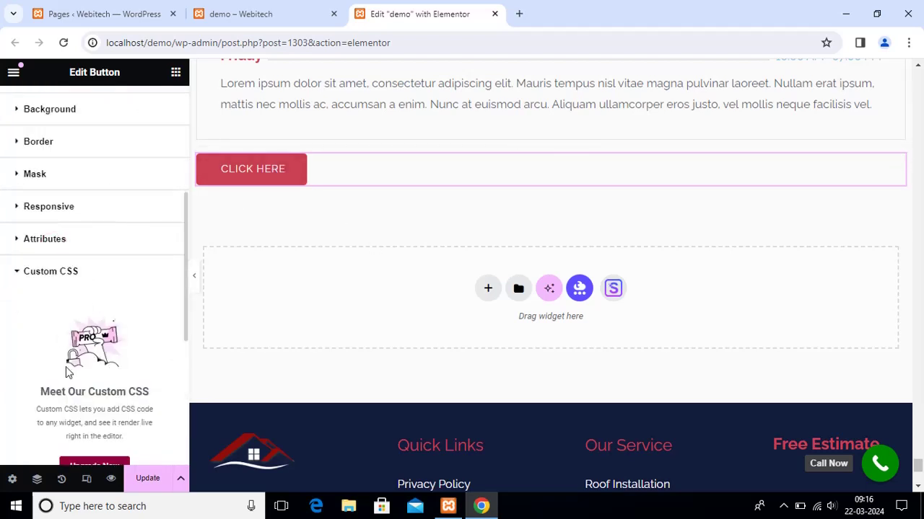
scroll(69, 365, "down", 4)
scroll(93, 189, "up", 2)
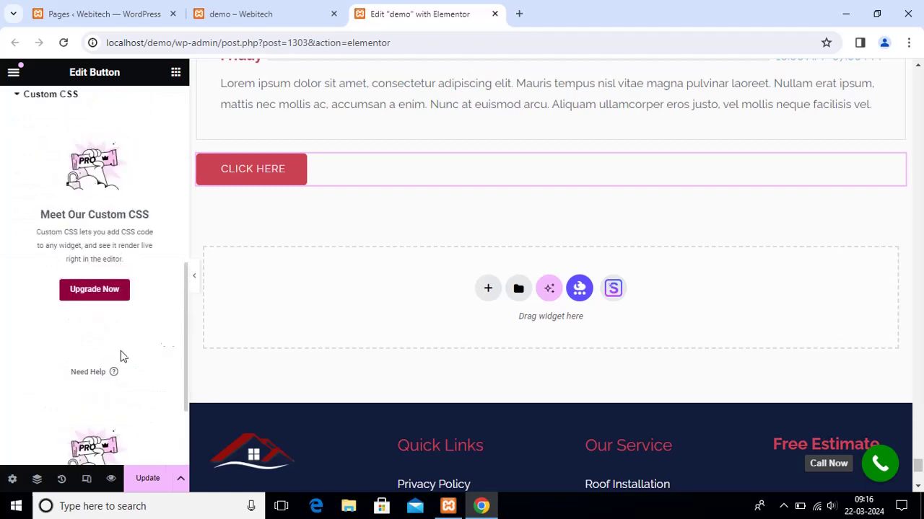
scroll(113, 274, "up", 1)
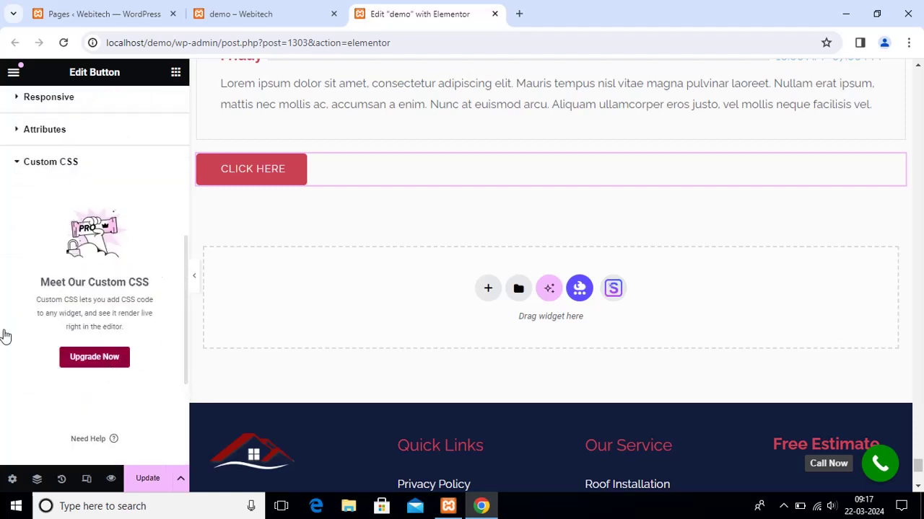
Delete the container holding the new button below the Working Hours section
mouse_move(614, 150)
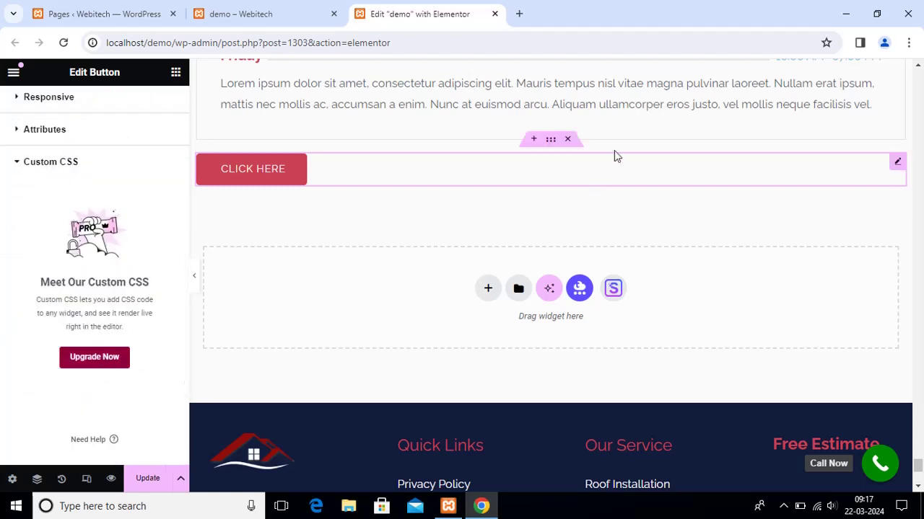
left_click(567, 139)
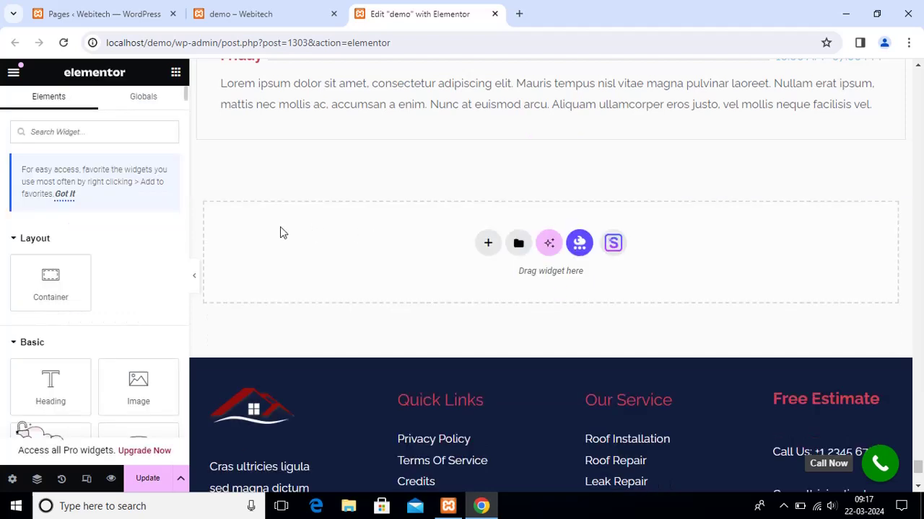